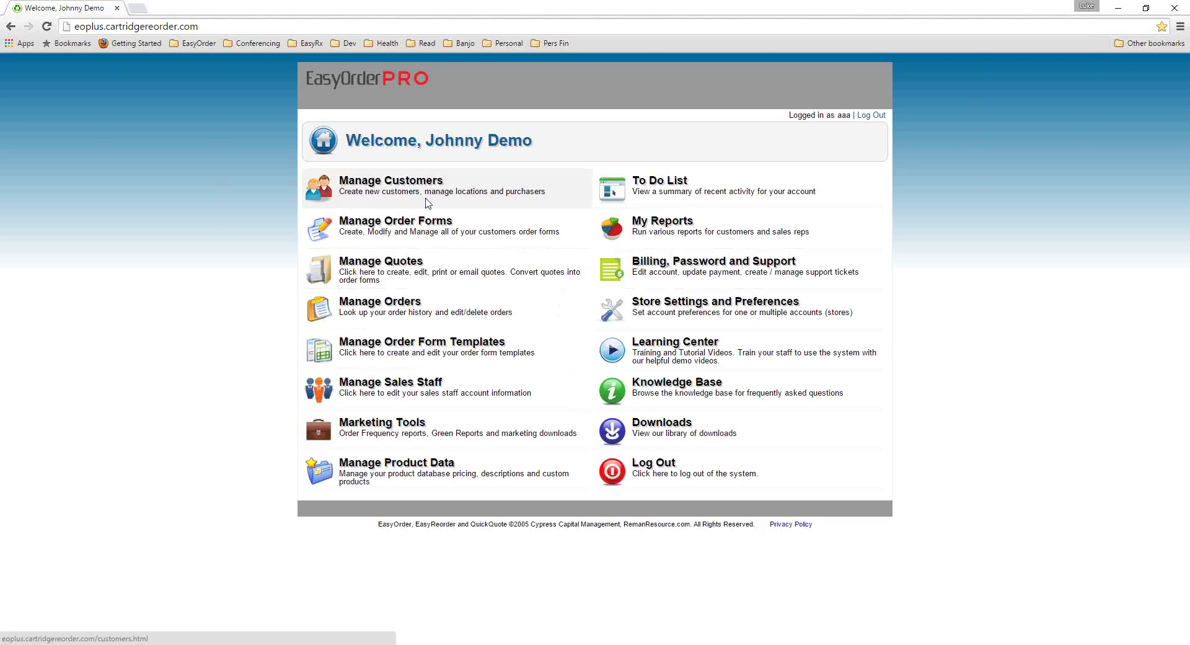
# Open the list of purchasers for the customer Acme from customer management
pyautogui.click(427, 203)
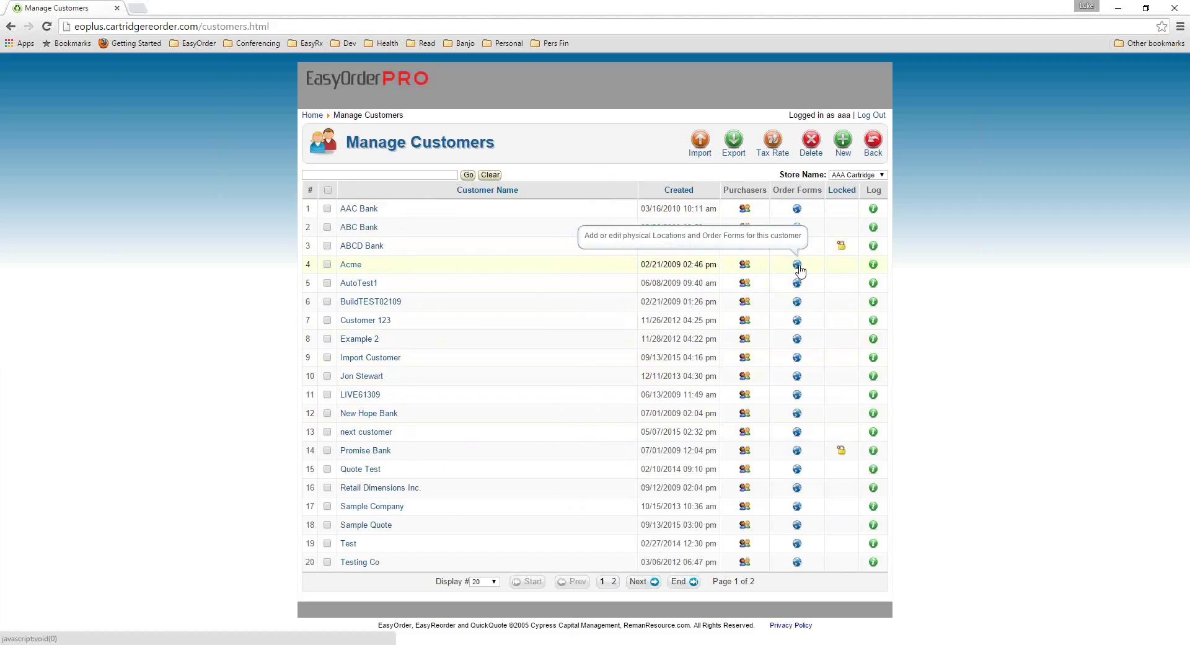
pyautogui.click(745, 266)
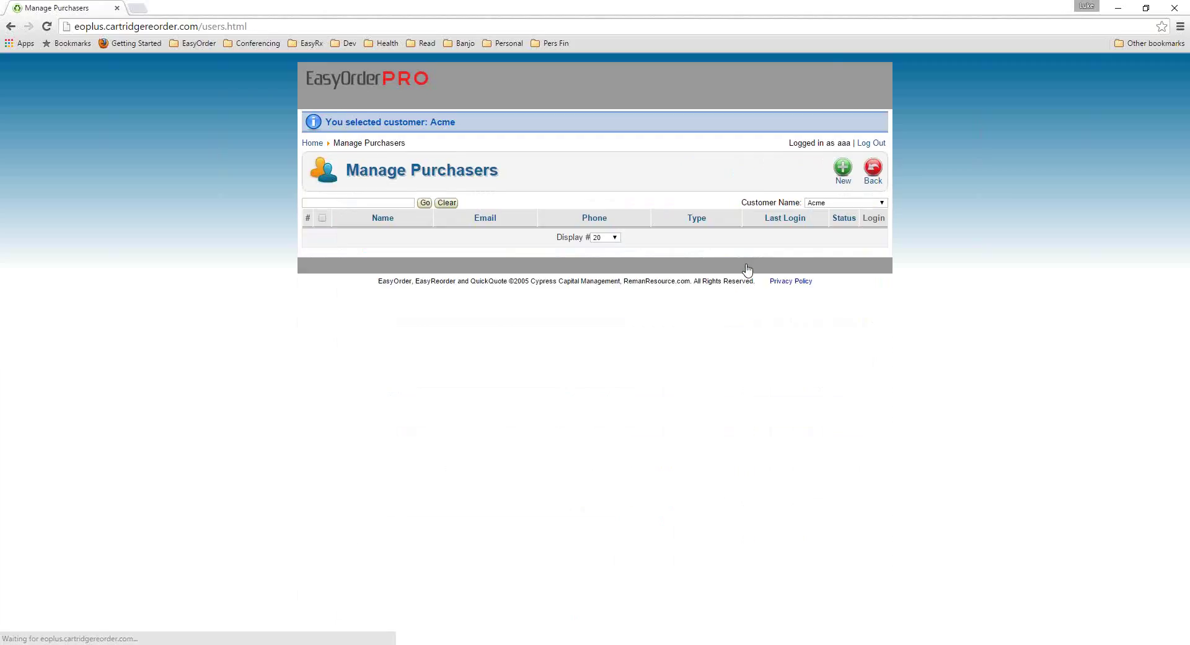
pyautogui.moveTo(502, 175); pyautogui.dragTo(337, 185)
pyautogui.click(682, 186)
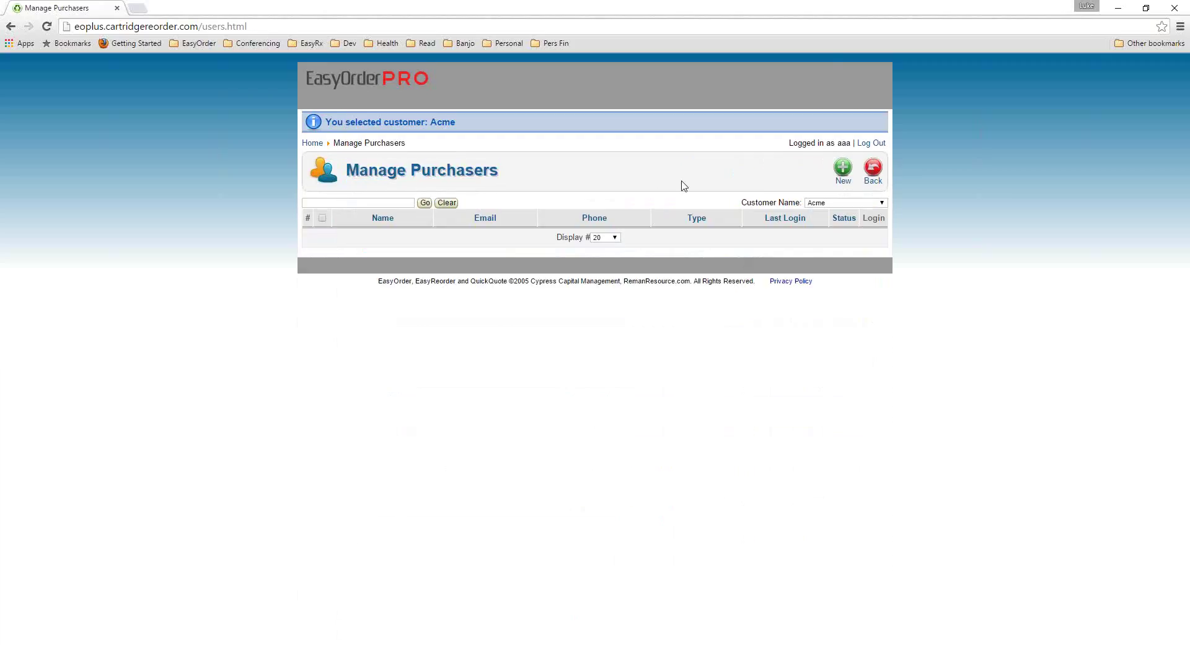
# Start a new purchaser for Acme with the username acmenumberone, keeping the generated password
pyautogui.click(841, 183)
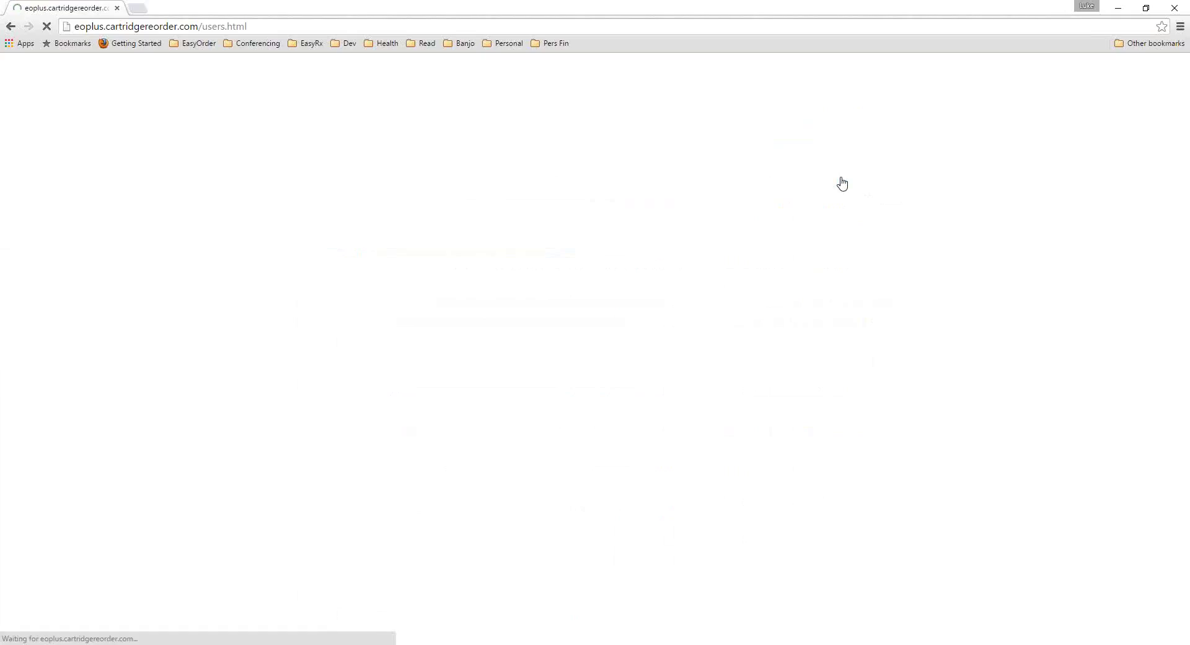
pyautogui.click(421, 210)
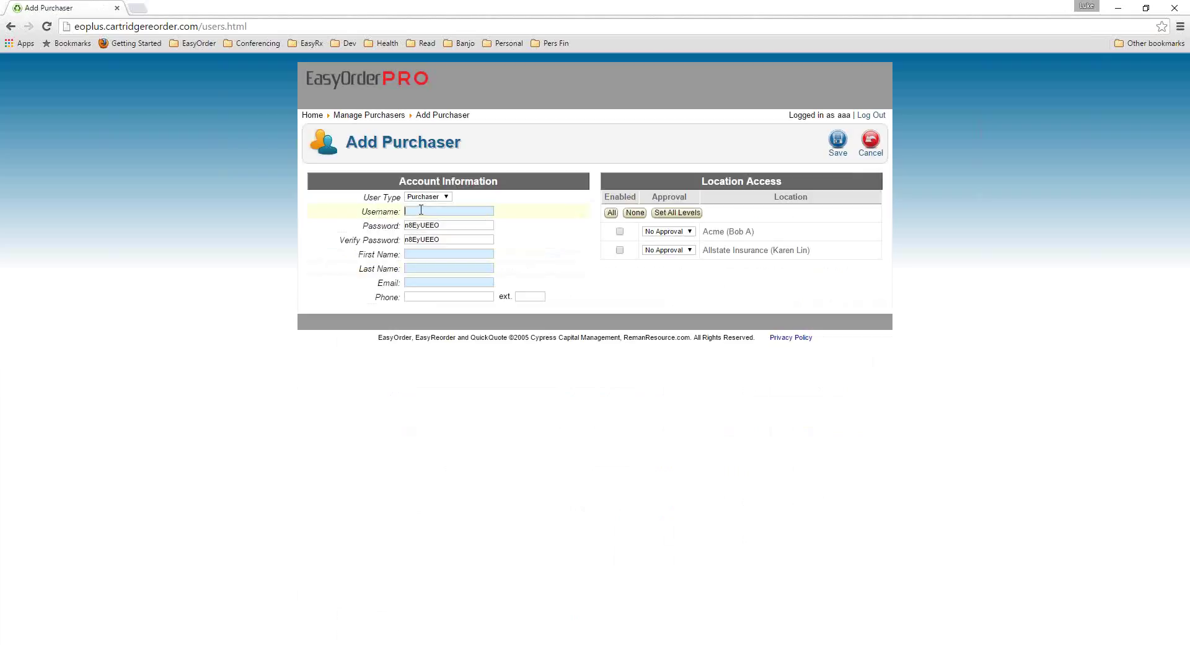
pyautogui.write('acmenumberone')
pyautogui.press('Tab')
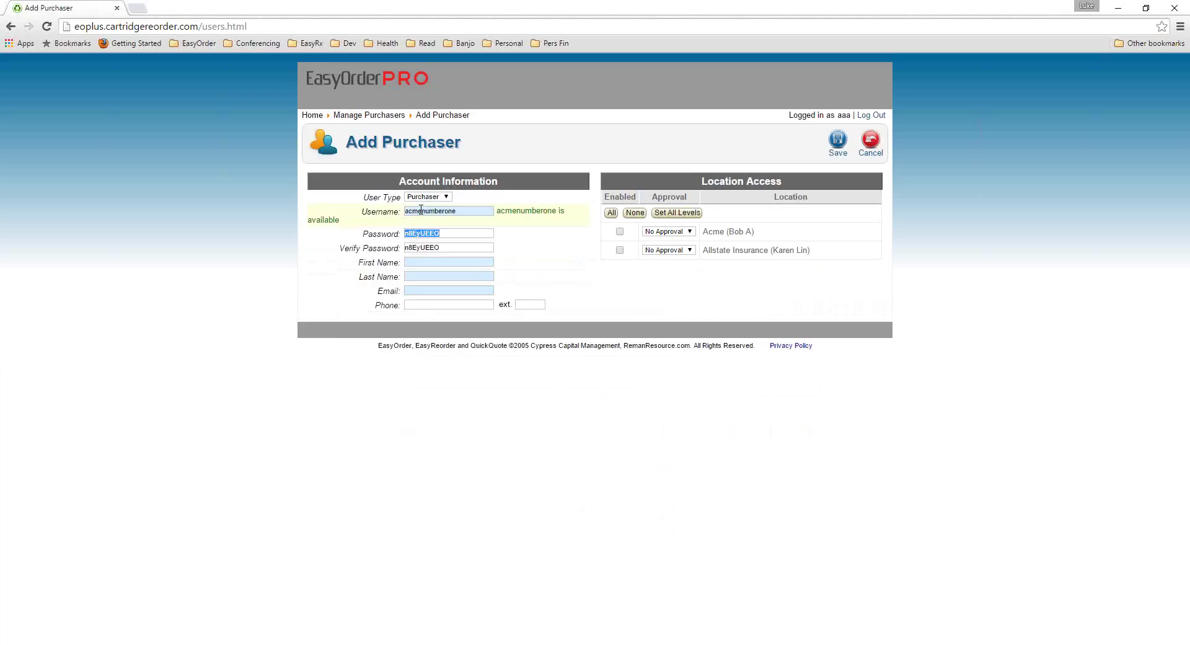
pyautogui.click(443, 247)
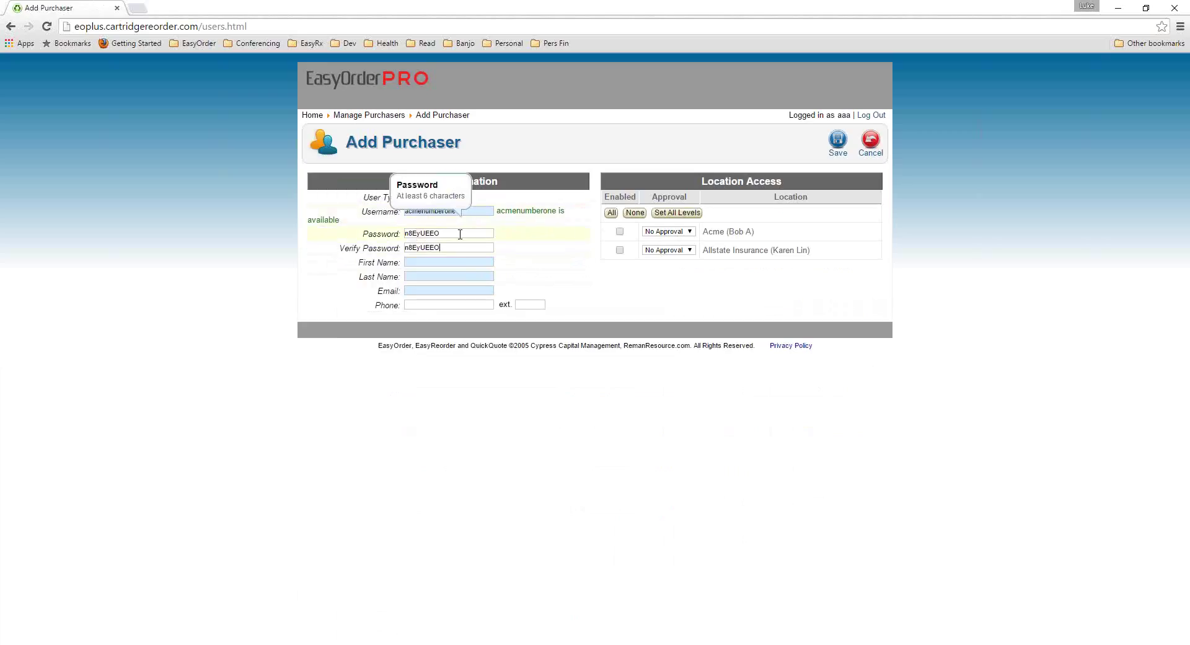
# Enter the purchaser's first name, last name and e-mail address, leaving the phone field blank
pyautogui.click(460, 261)
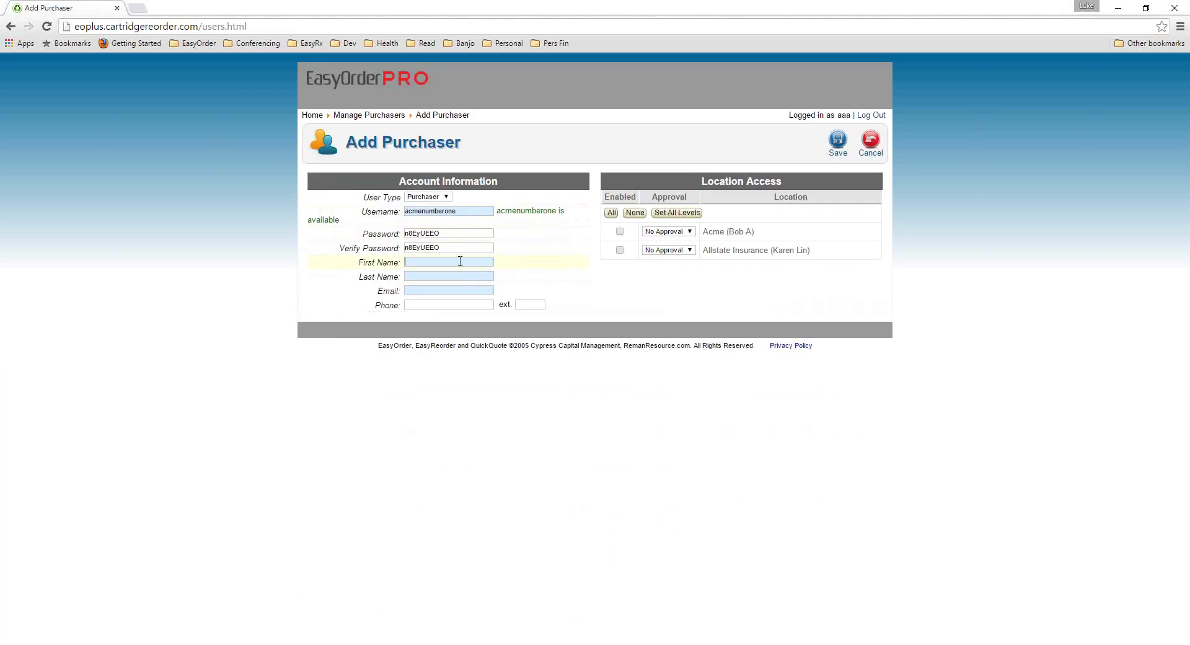
pyautogui.write('Joe')
pyautogui.press('Tab')
pyautogui.write('D')
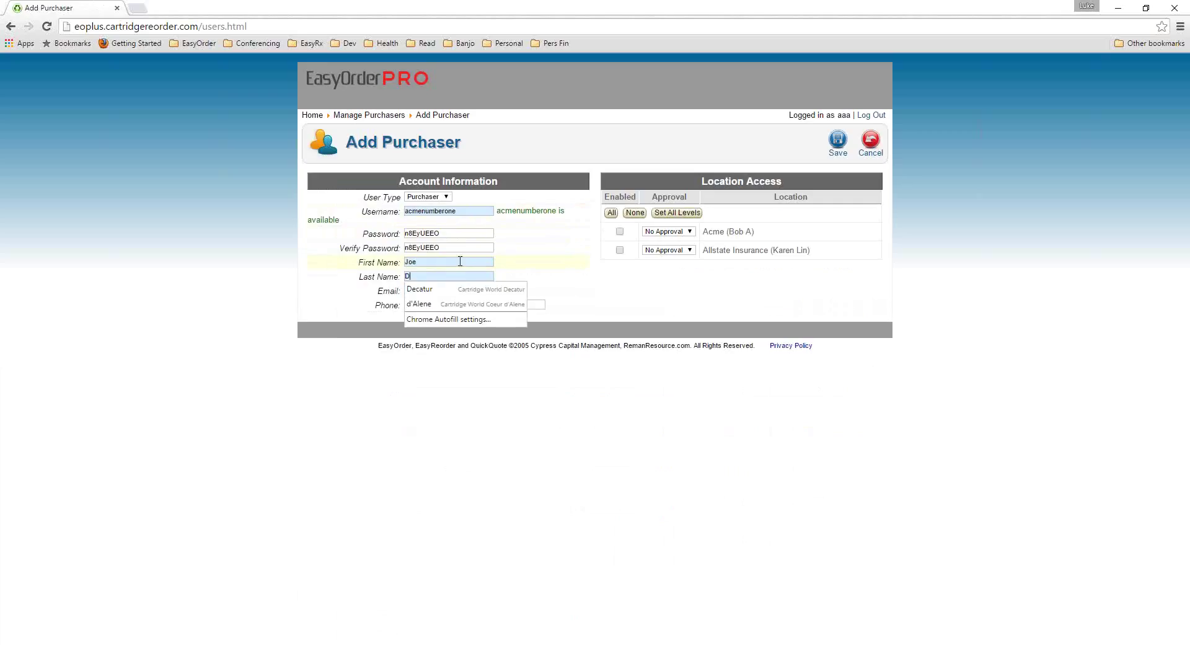
pyautogui.write('oe')
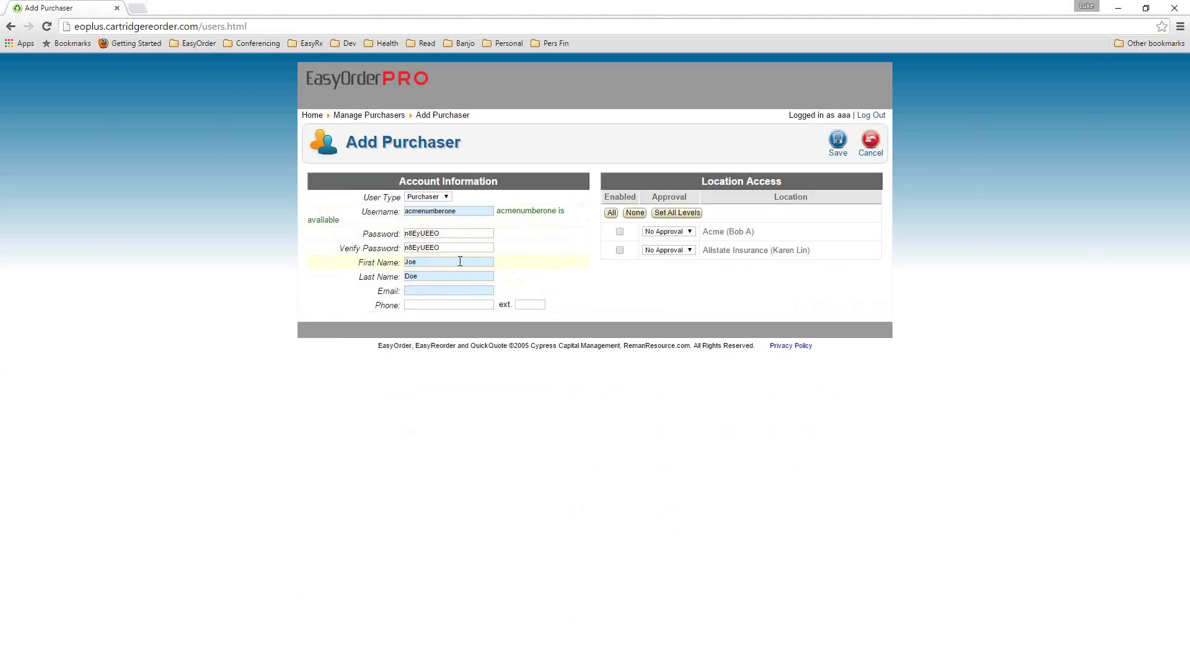
pyautogui.press('Tab')
pyautogui.write('joe')
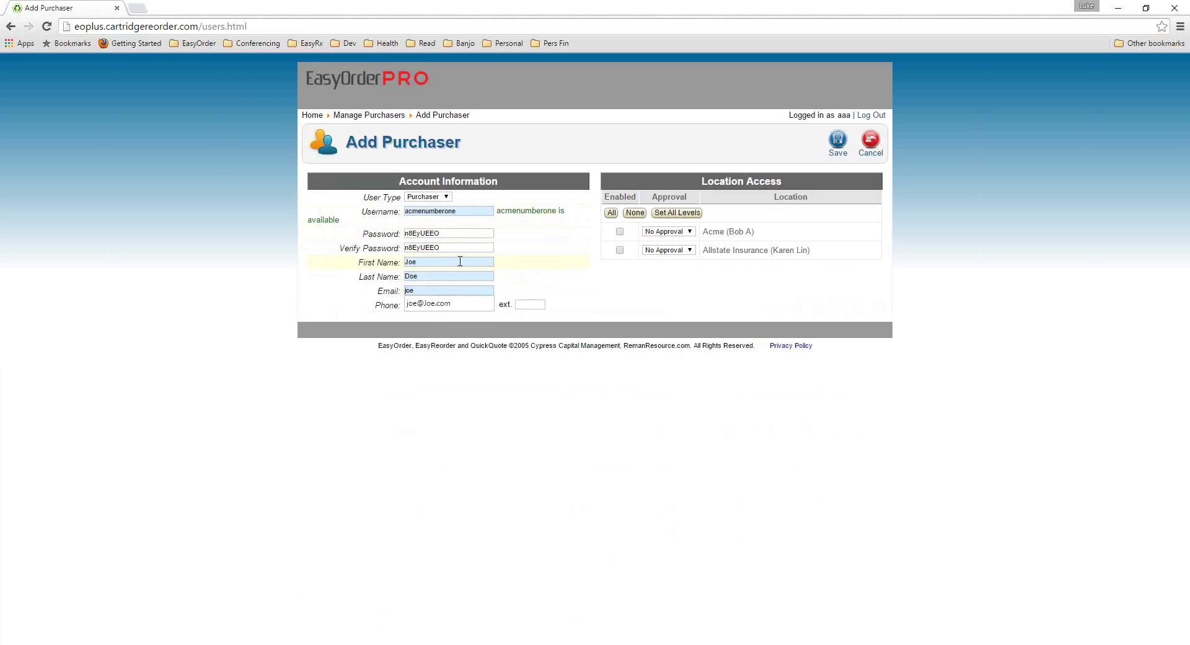
pyautogui.press('Down')
pyautogui.press('Return')
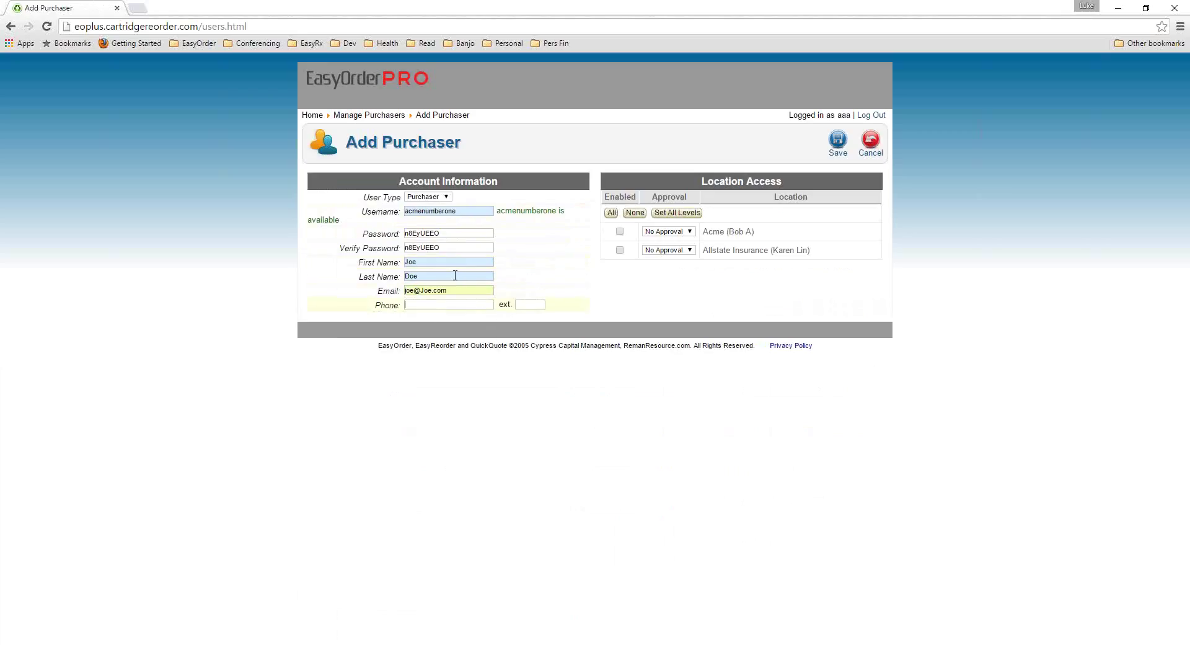
pyautogui.press('Tab')
pyautogui.click(907, 317)
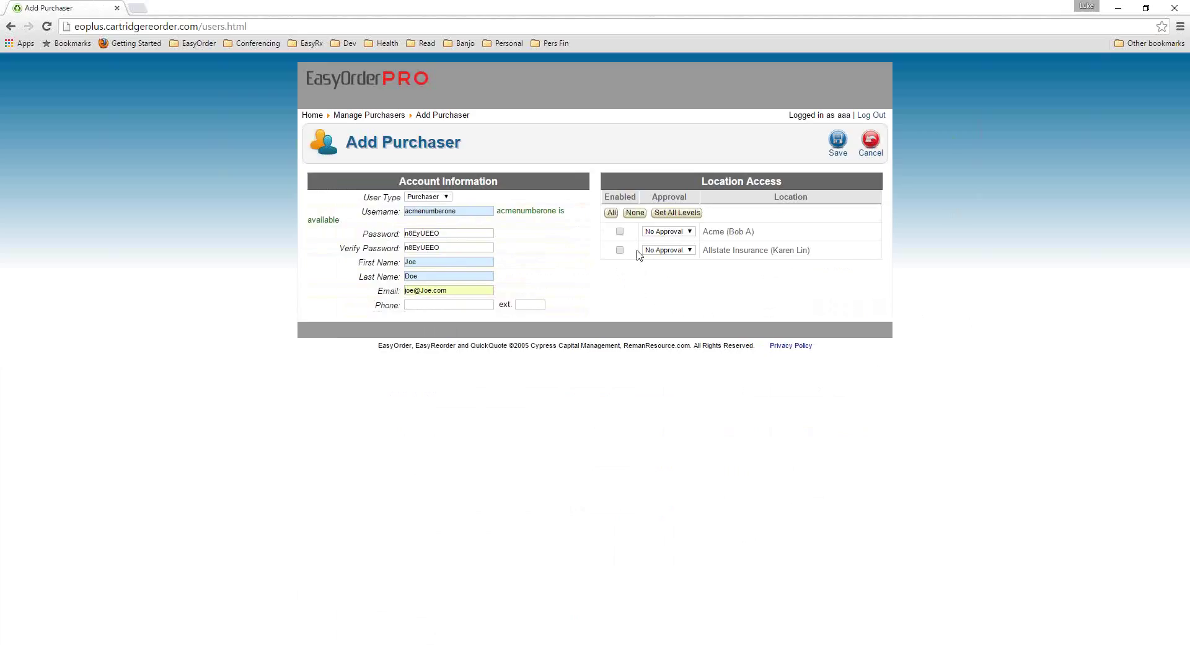
# Enable the purchaser's access to both the Acme and Allstate Insurance locations
pyautogui.click(620, 232)
pyautogui.click(620, 250)
pyautogui.moveTo(704, 249); pyautogui.dragTo(778, 250)
pyautogui.moveTo(705, 233); pyautogui.dragTo(757, 232)
pyautogui.click(595, 292)
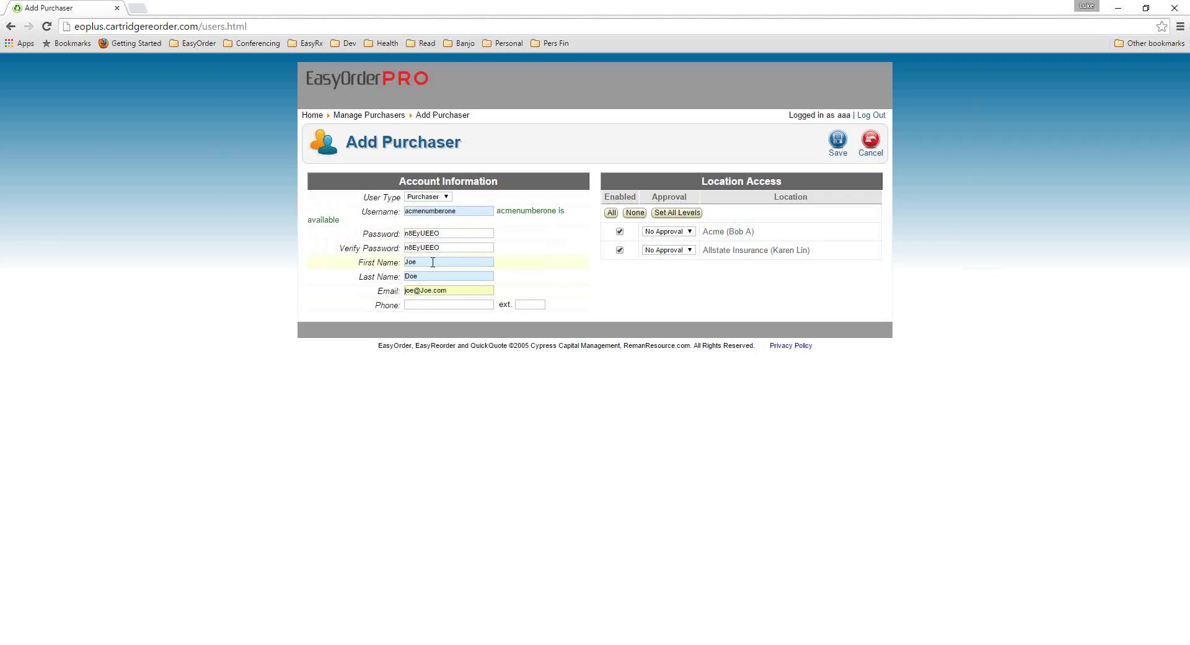
pyautogui.click(382, 260)
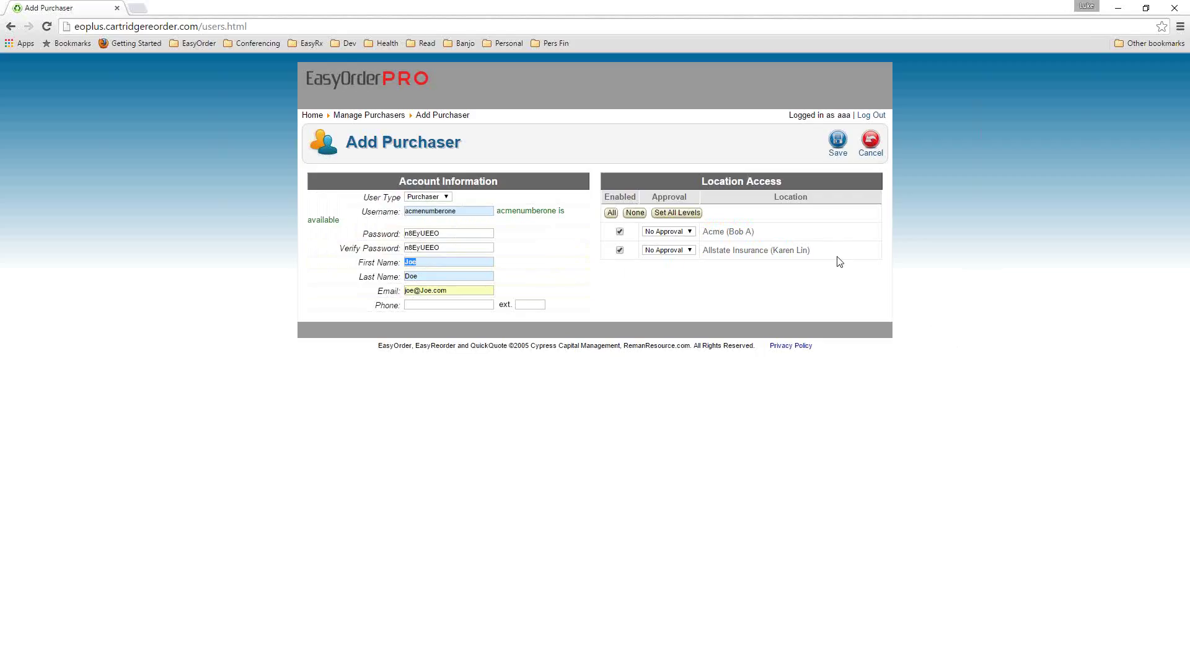
pyautogui.click(673, 239)
pyautogui.moveTo(424, 261); pyautogui.dragTo(388, 259)
pyautogui.click(804, 318)
# Set the purchaser's approval to Level 1 for both the Acme and Allstate Insurance locations
pyautogui.click(663, 232)
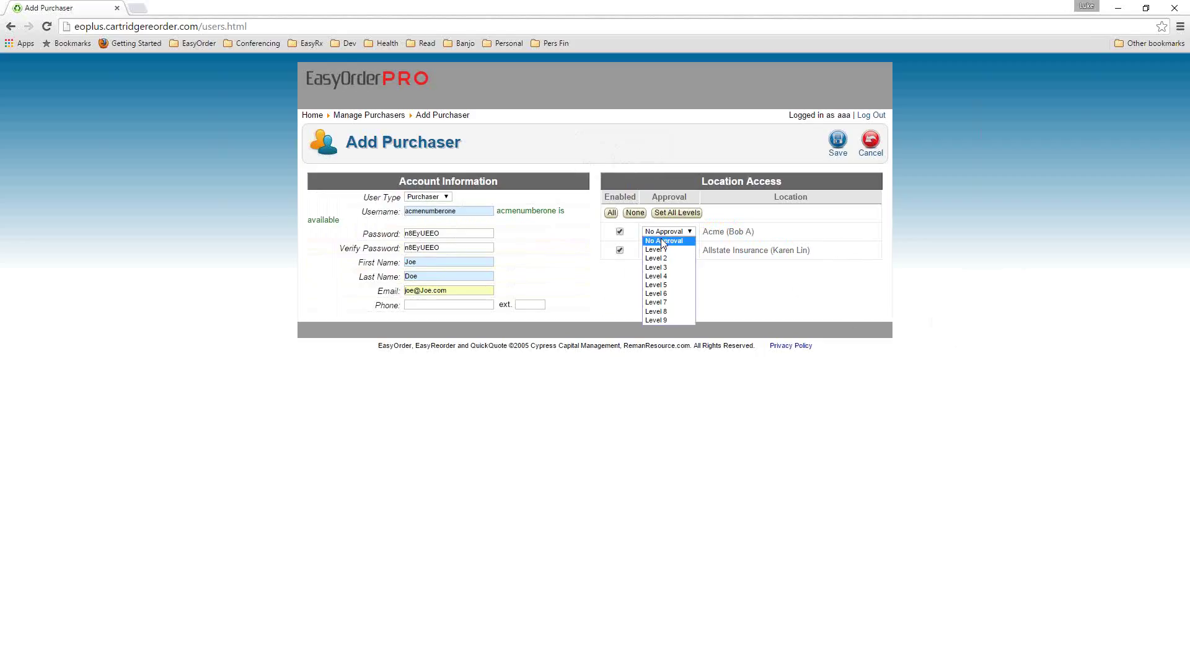
pyautogui.click(659, 249)
pyautogui.click(664, 250)
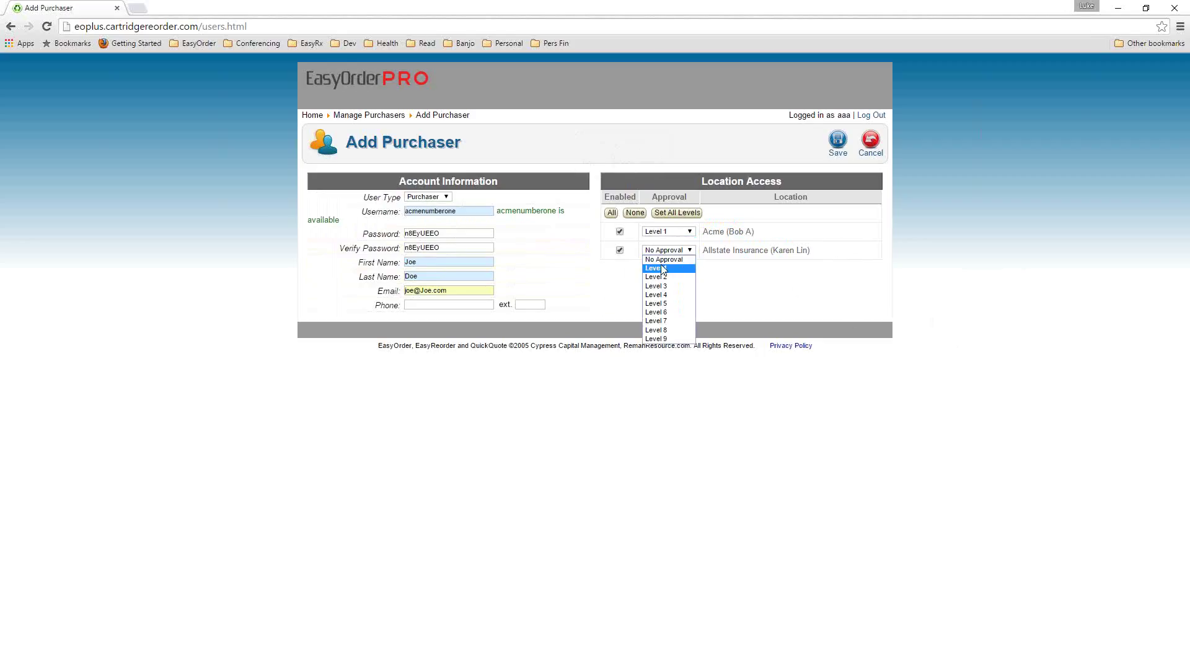
pyautogui.click(663, 269)
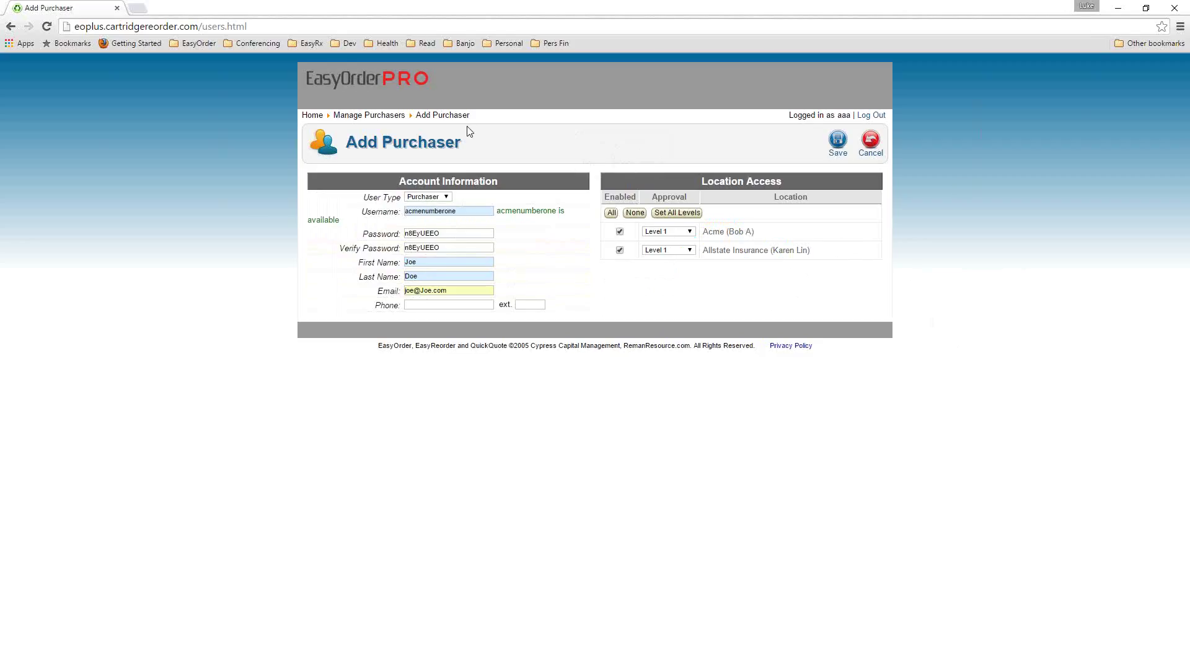
# Save the new purchaser, keeping Level 1 approval for the Acme location
pyautogui.doubleClick(426, 262)
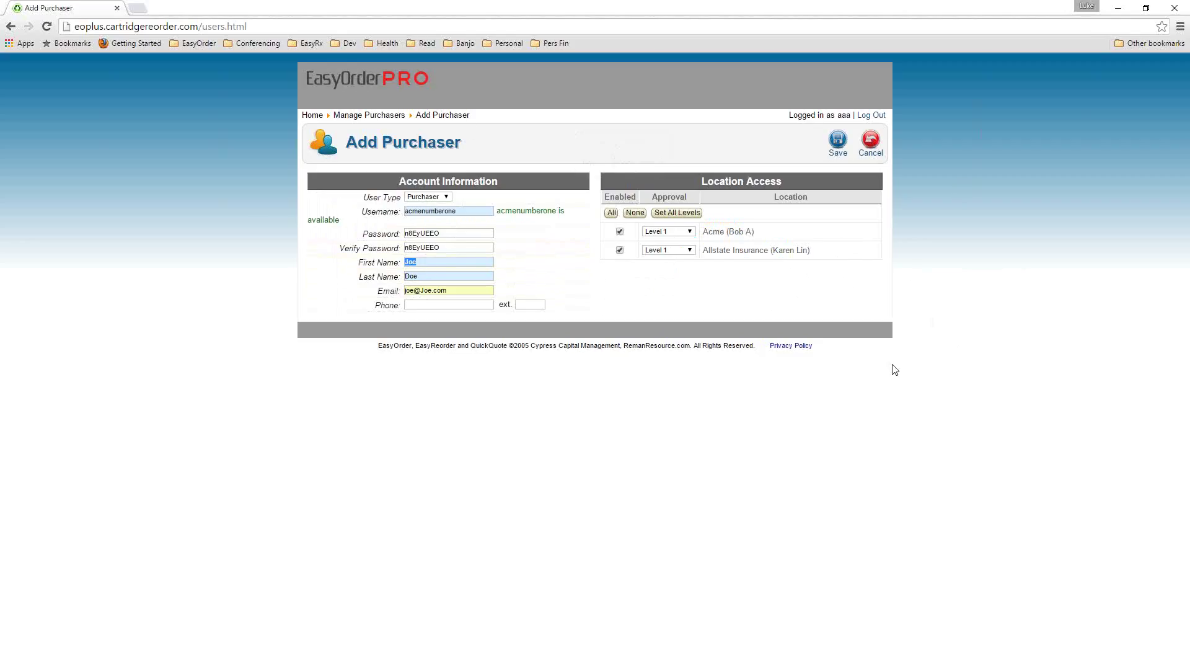
pyautogui.click(808, 280)
pyautogui.click(670, 233)
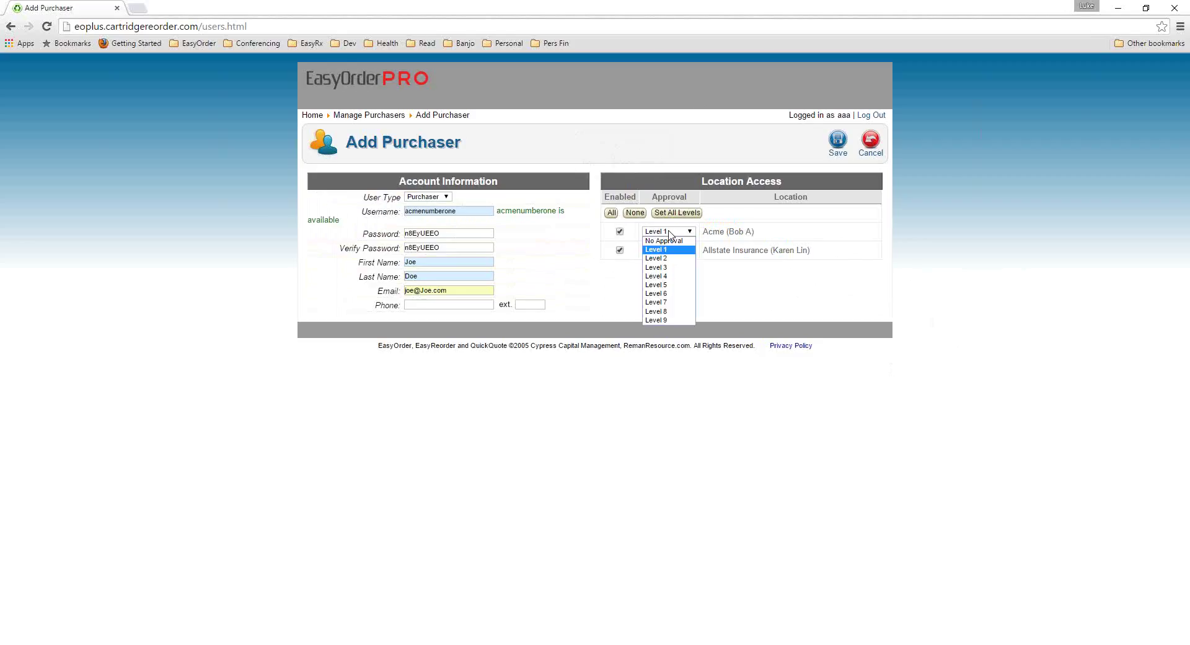
pyautogui.click(678, 250)
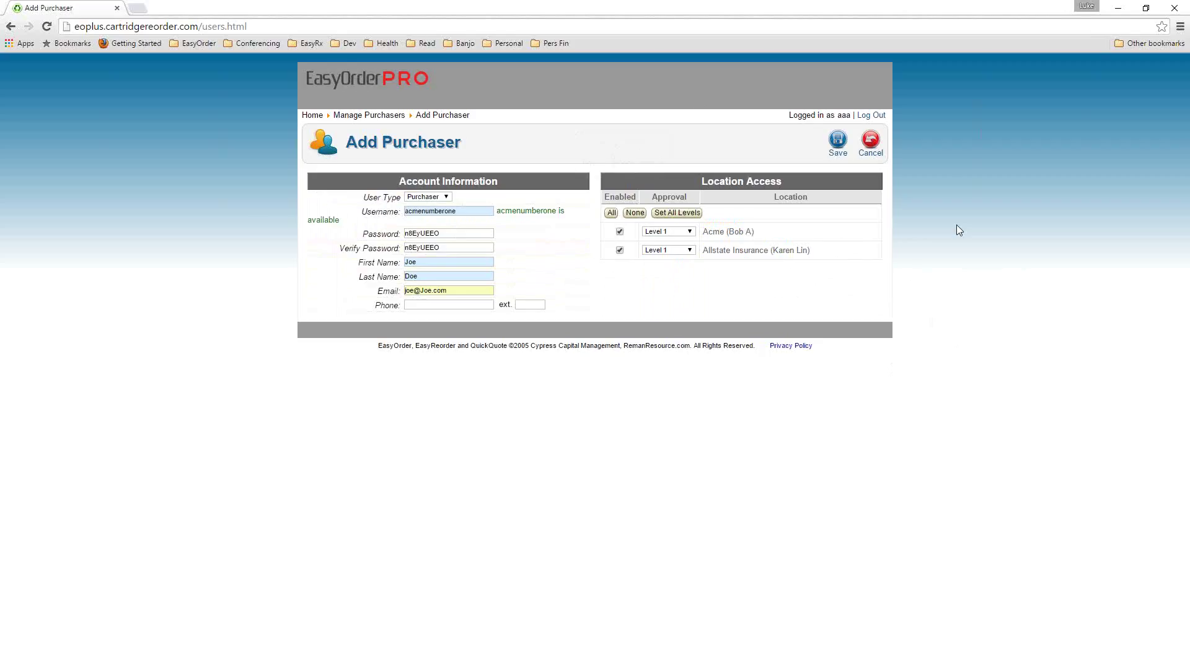
pyautogui.doubleClick(424, 261)
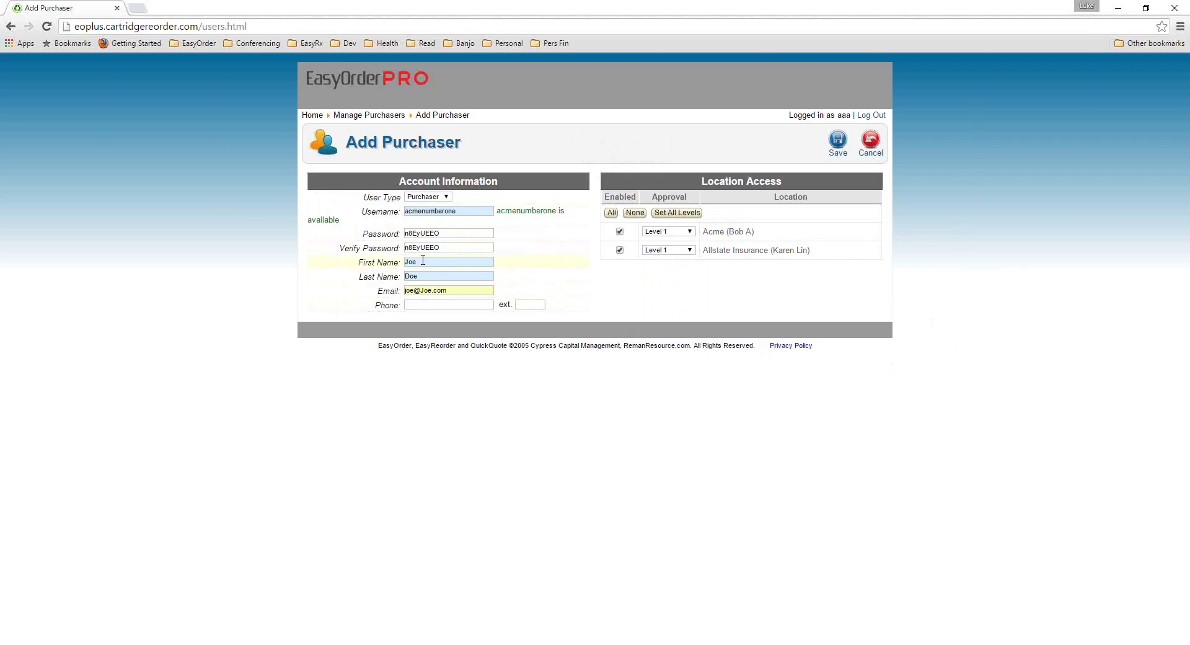
pyautogui.click(1058, 292)
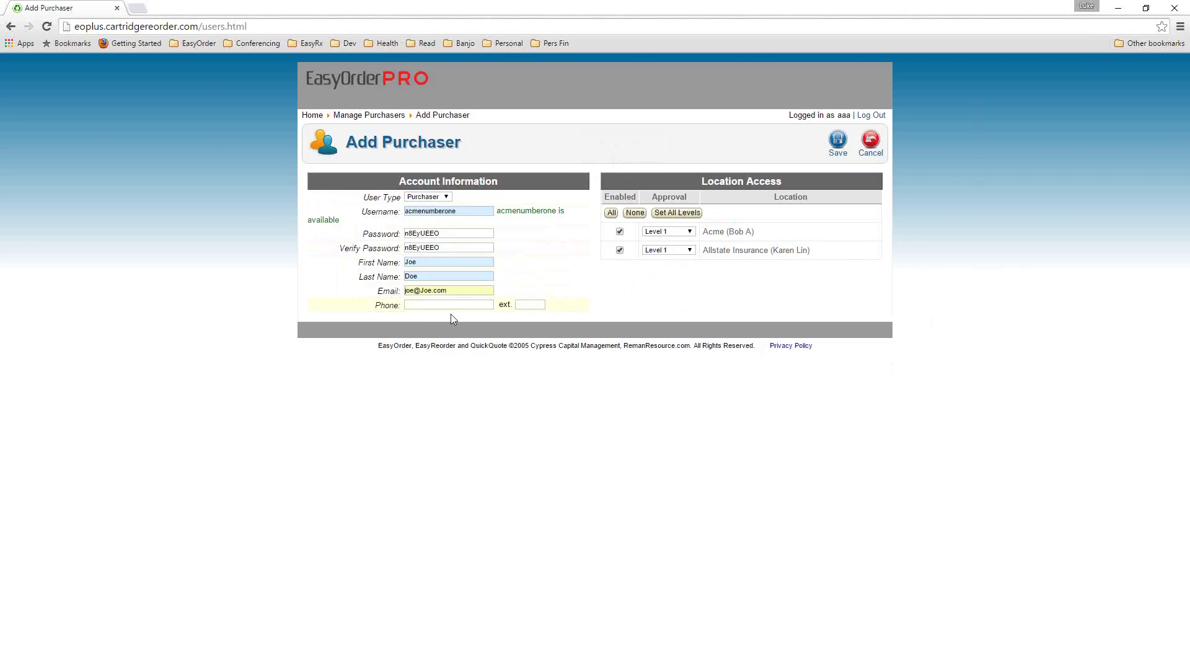
pyautogui.click(821, 151)
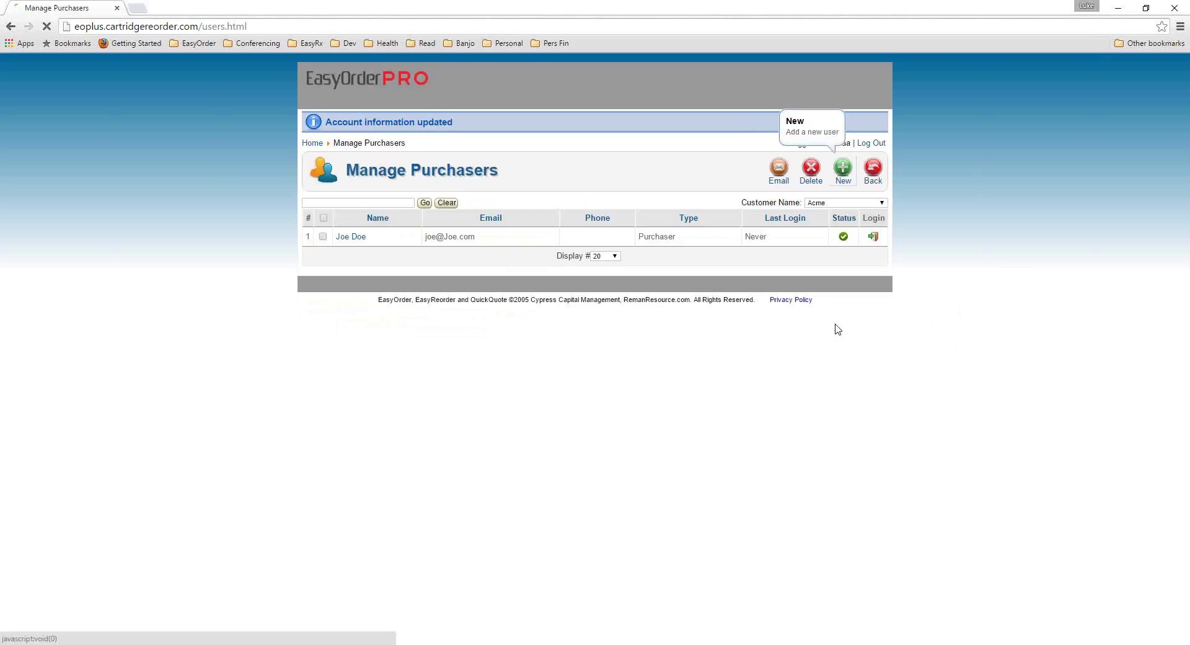
# Start another purchaser for Acme, fill in the first name and enable access to both locations
pyautogui.click(843, 169)
pyautogui.click(436, 253)
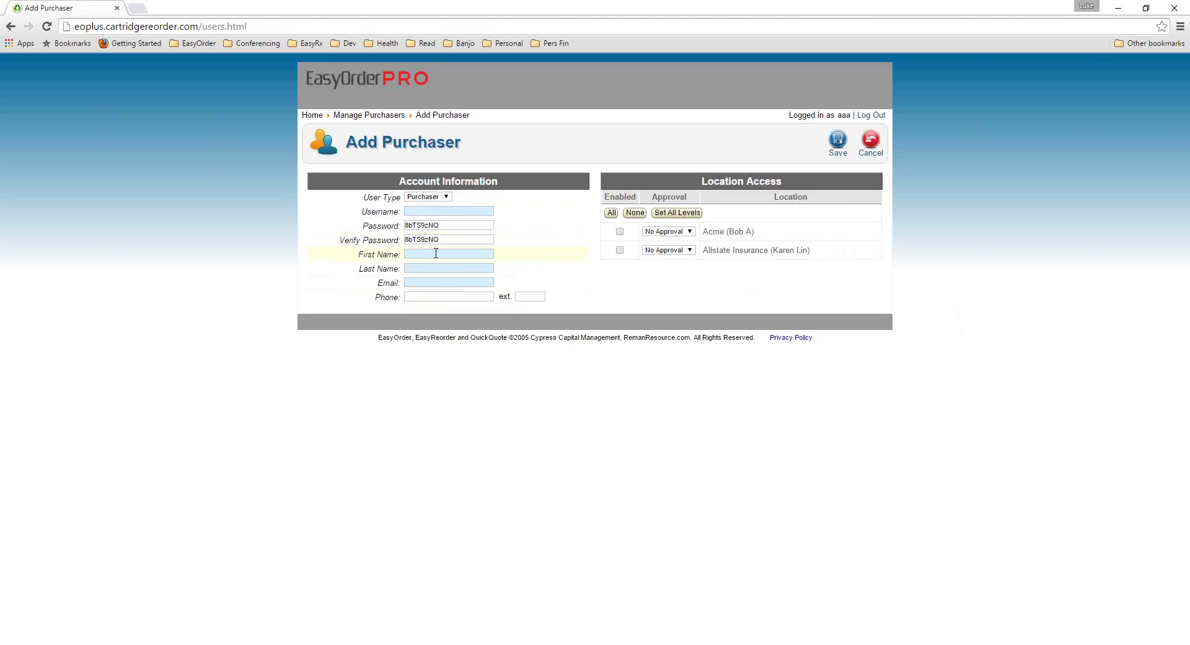
pyautogui.write('Larry')
pyautogui.click(620, 250)
pyautogui.click(621, 233)
# Try Level 2 approval for the Acme and Allstate Insurance locations, and discard the unsaved purchaser
pyautogui.click(685, 232)
pyautogui.click(658, 258)
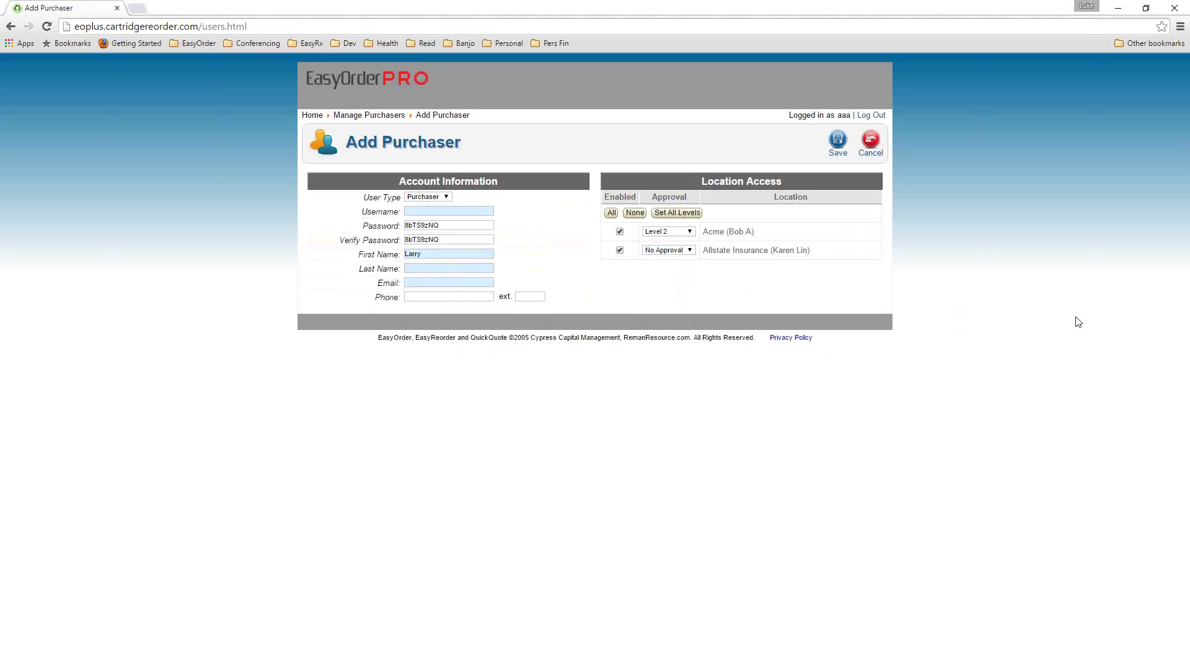
pyautogui.click(686, 250)
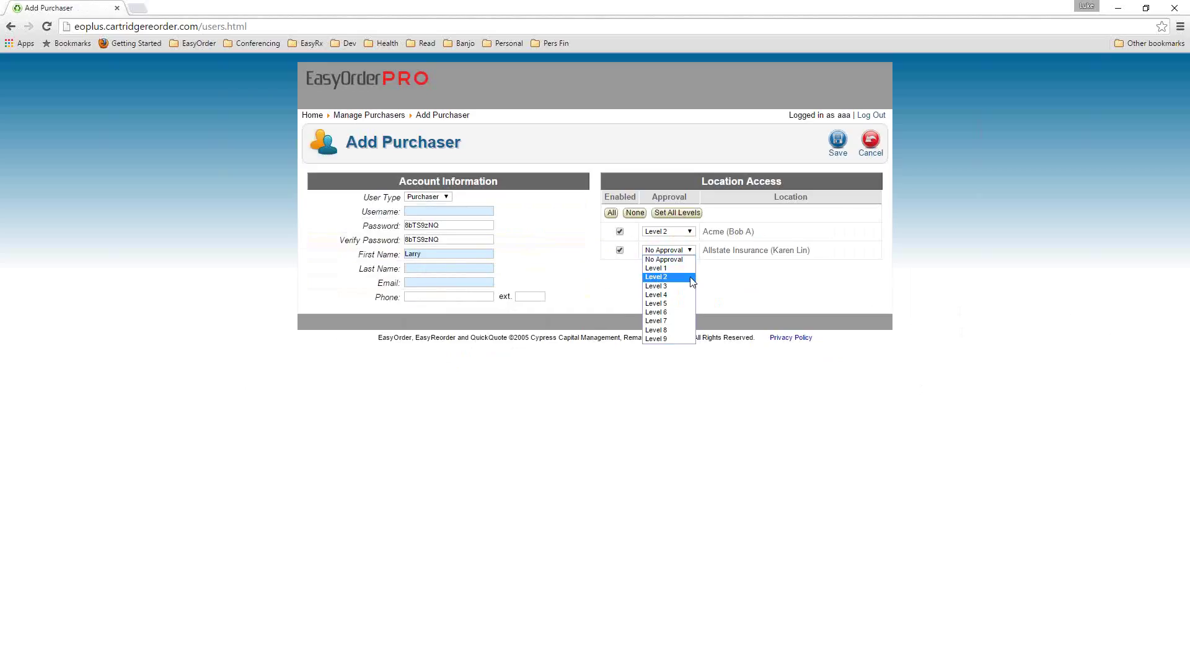
pyautogui.click(682, 277)
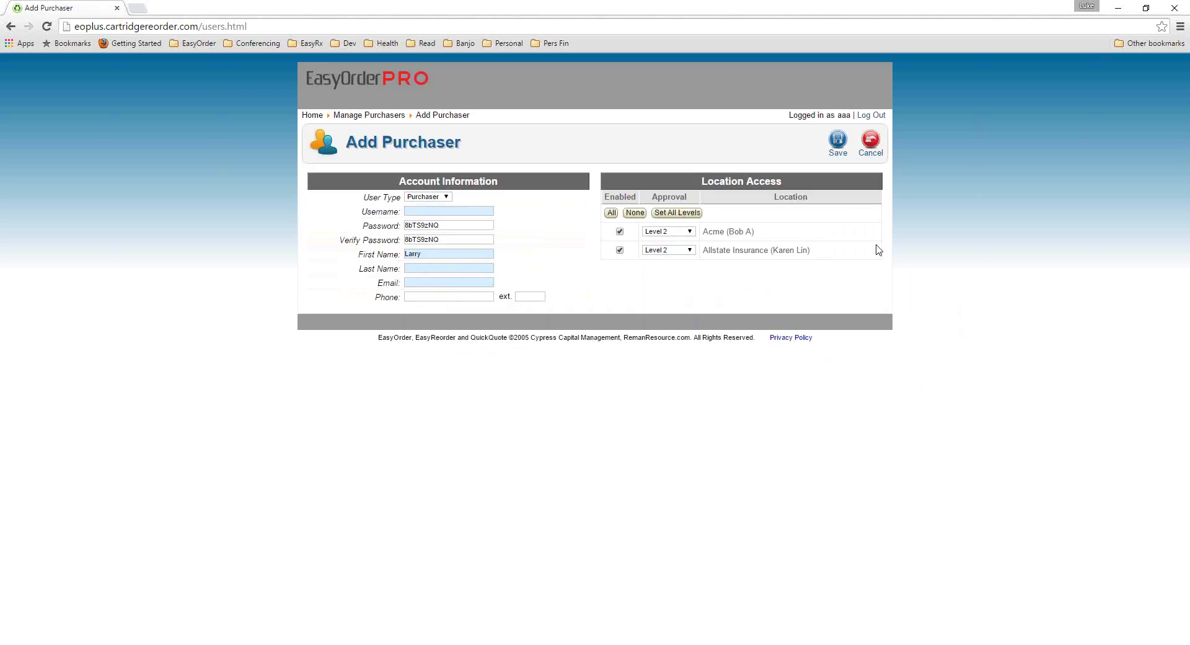
pyautogui.click(679, 232)
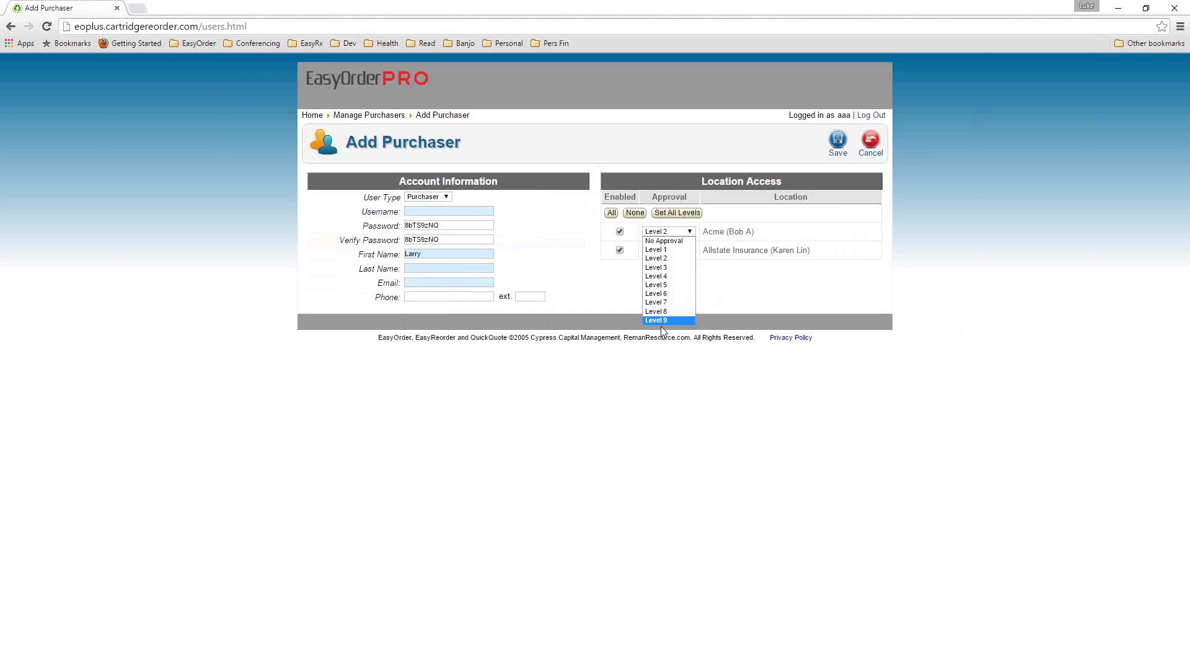
pyautogui.click(673, 258)
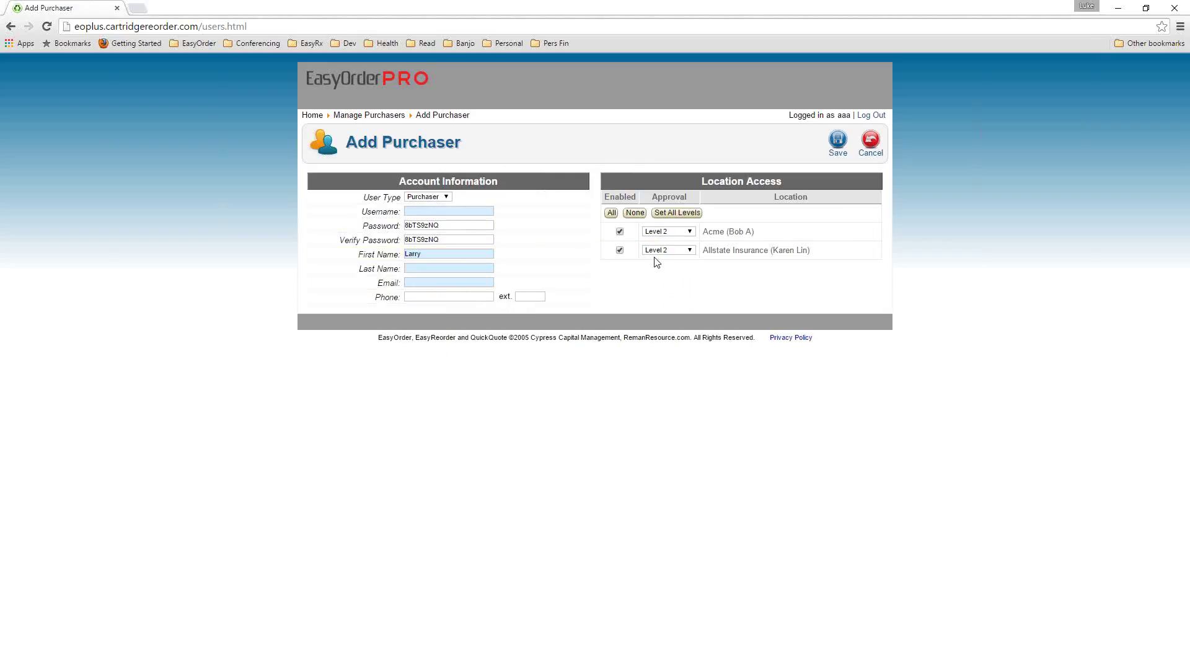
pyautogui.click(620, 251)
pyautogui.click(871, 144)
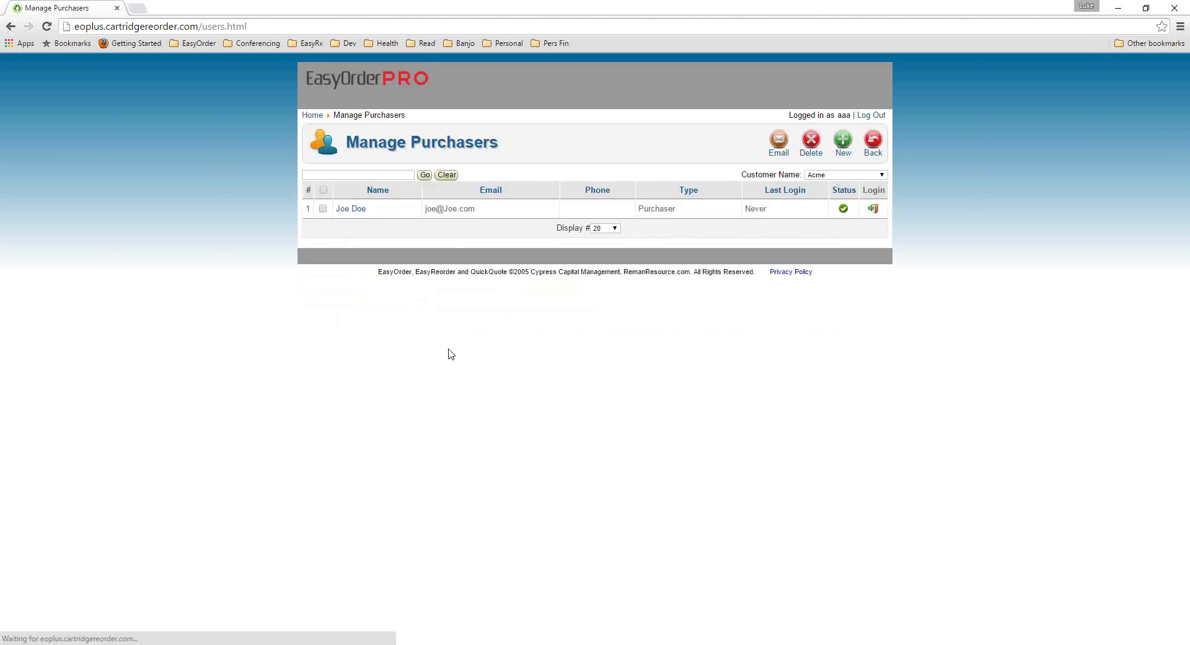
# Reopen Acme's purchaser list by way of the home page and select the newly added purchaser
pyautogui.click(312, 115)
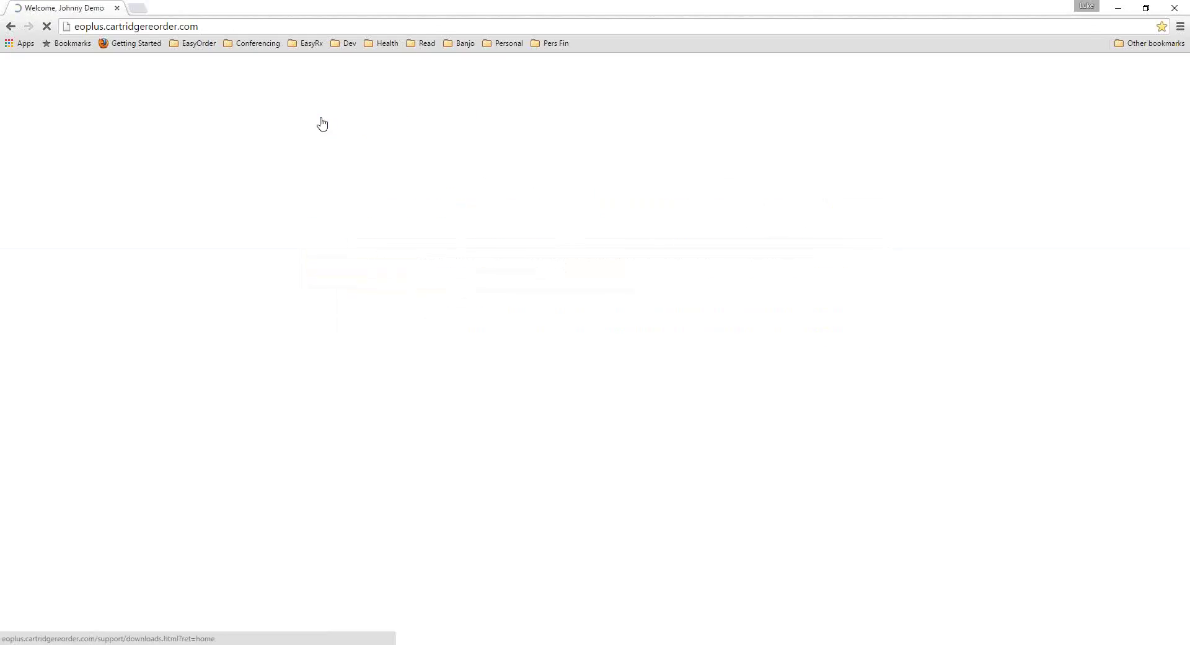
pyautogui.click(445, 189)
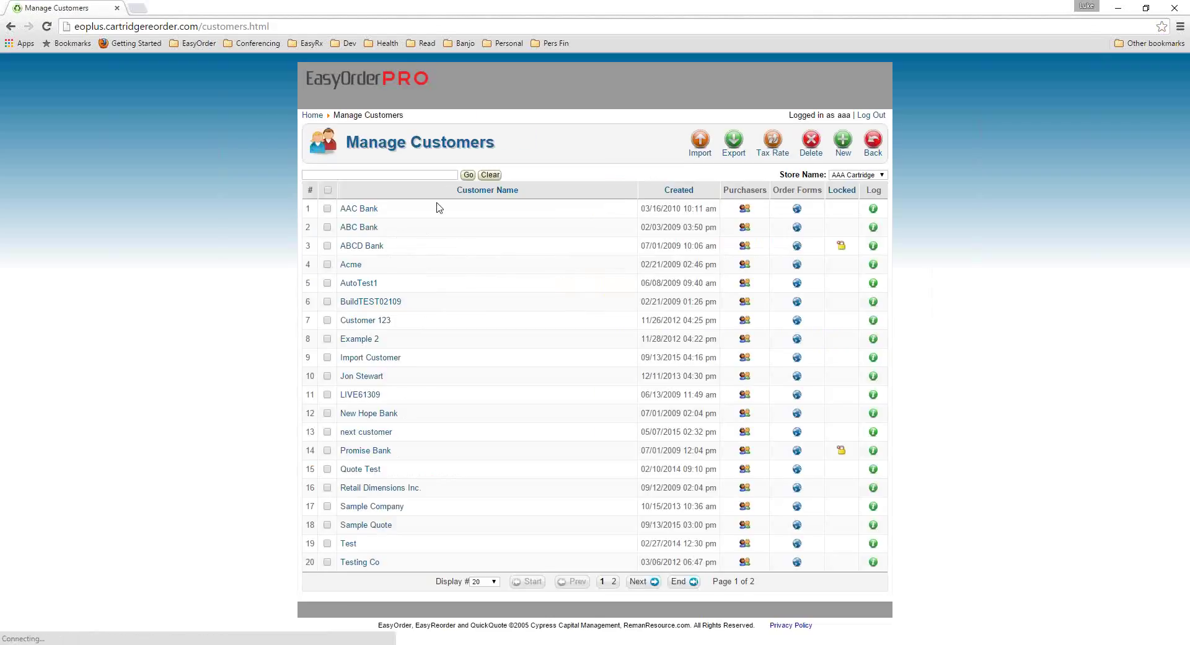
pyautogui.click(745, 268)
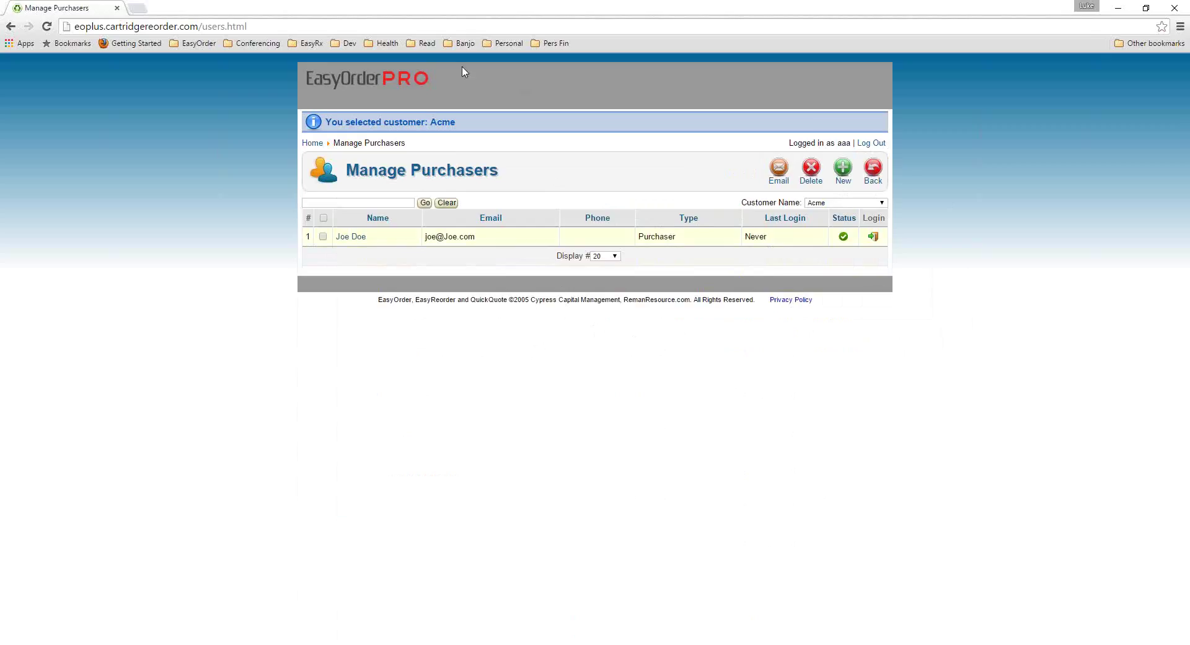
pyautogui.click(323, 237)
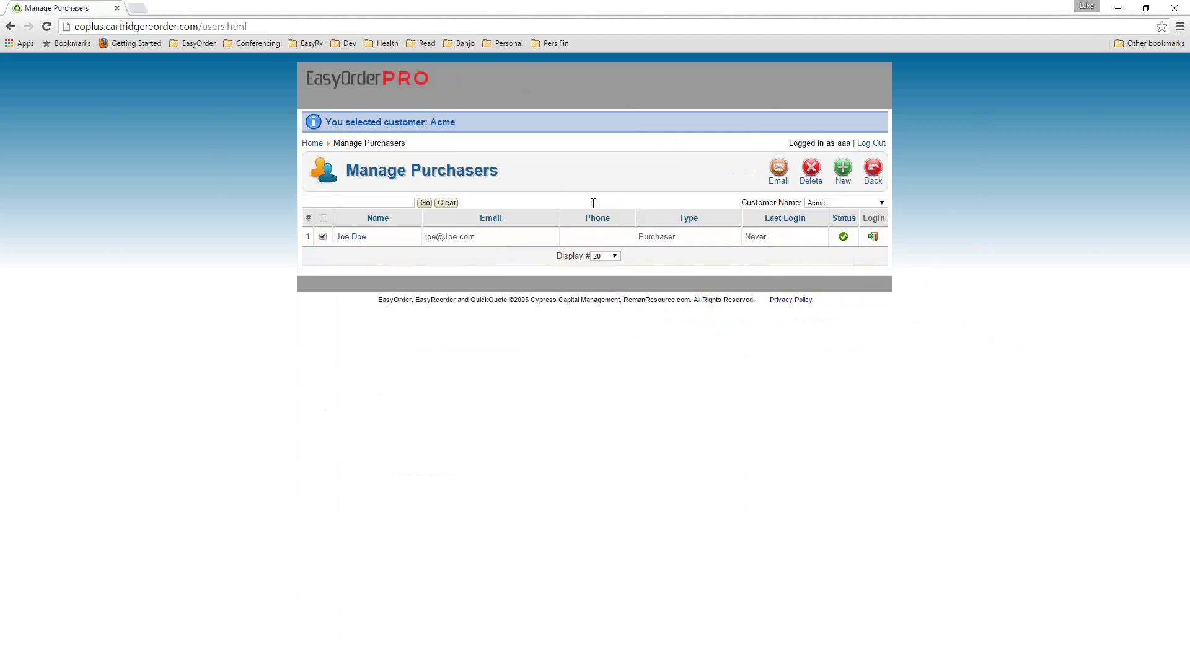
# Return to the home page
pyautogui.click(303, 148)
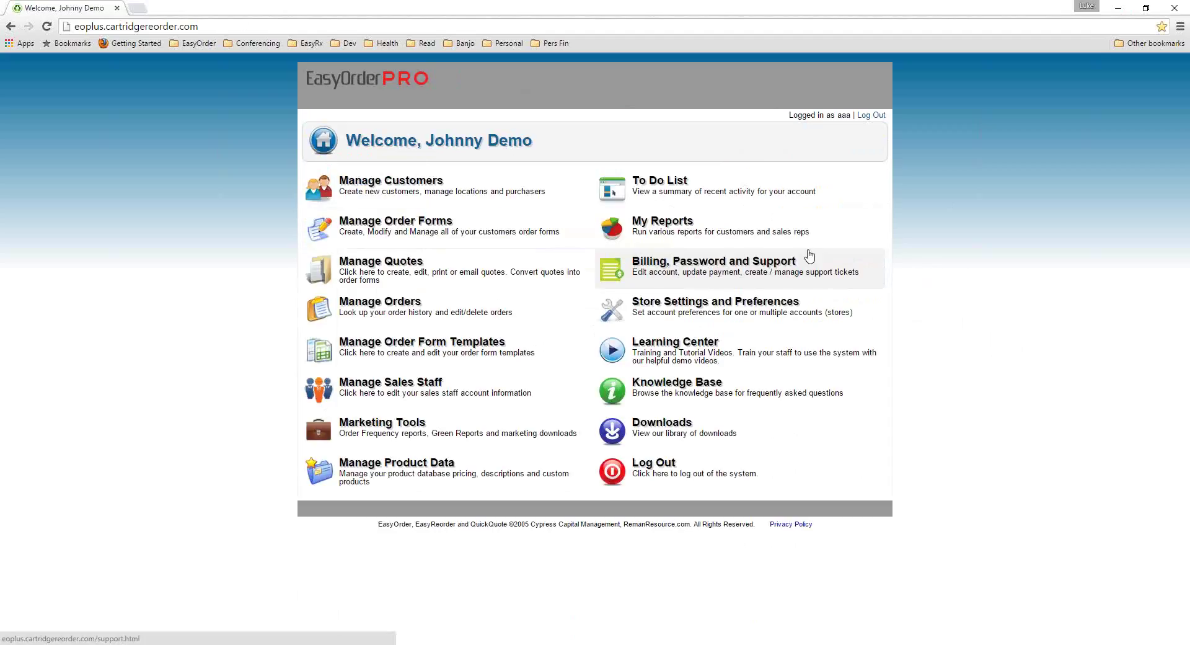